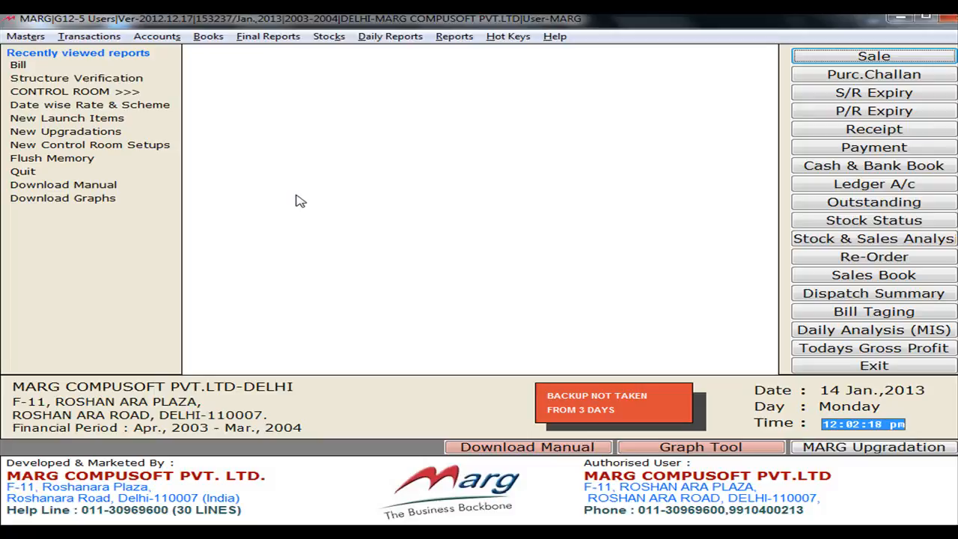
Step: Start a new sale bill dated 31-03-2004 for the party AHUJA MEDICINE CENTRE
{"action": "left_click", "coordinate": [89, 35]}
{"action": "mouse_move", "coordinate": [236, 56]}
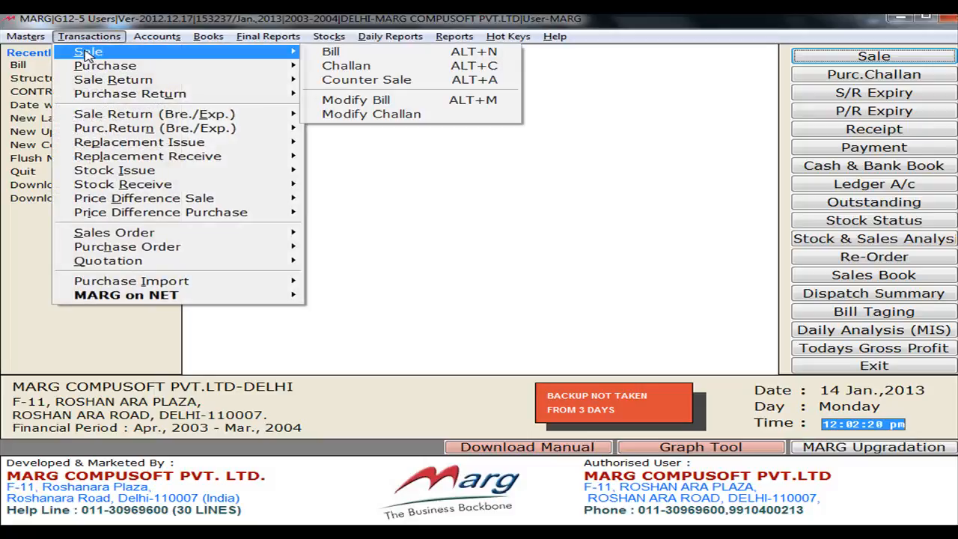
{"action": "left_click", "coordinate": [314, 52]}
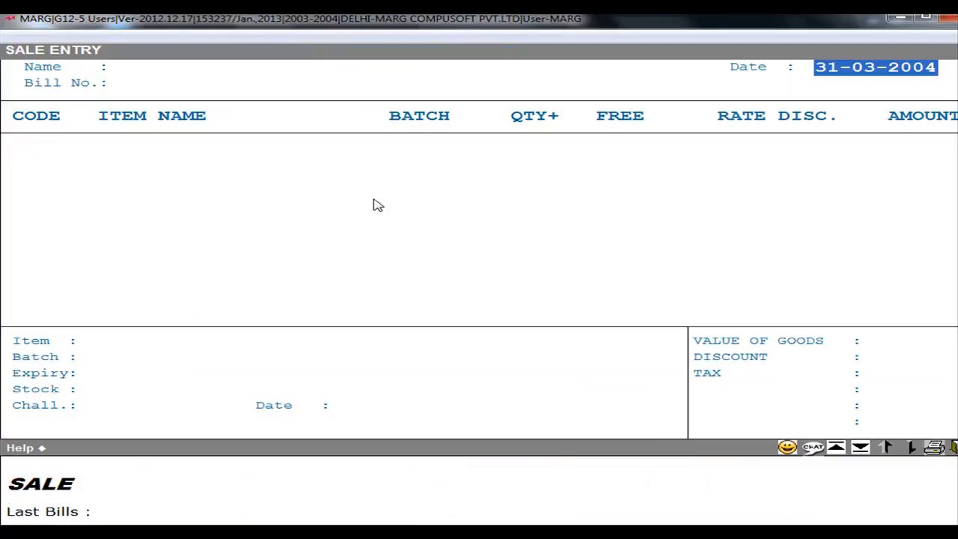
{"action": "key", "text": "Return"}
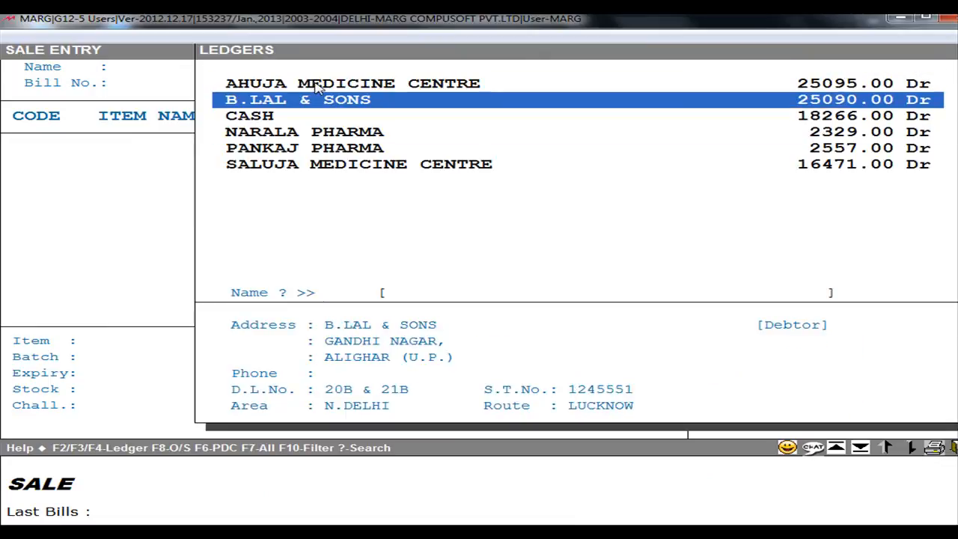
{"action": "left_click", "coordinate": [485, 85]}
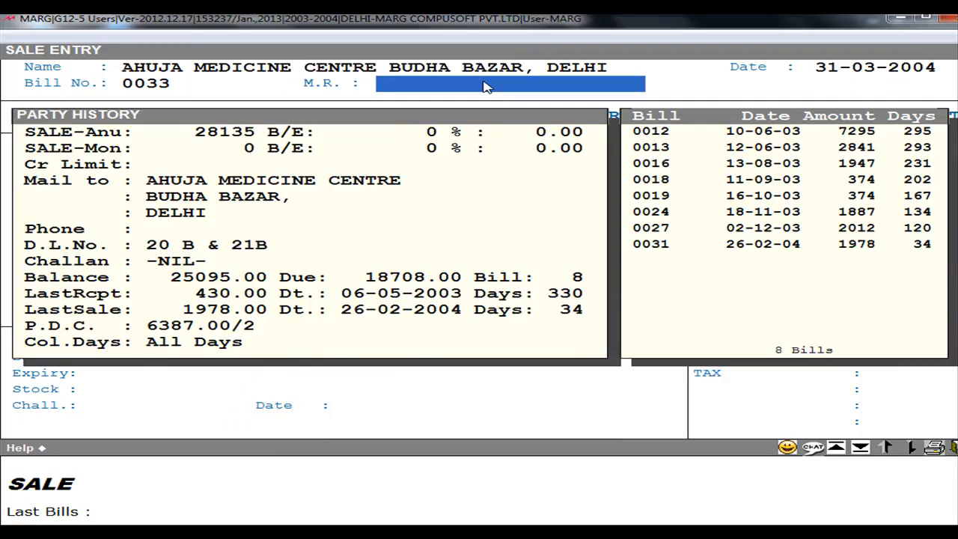
{"action": "key", "text": "Escape"}
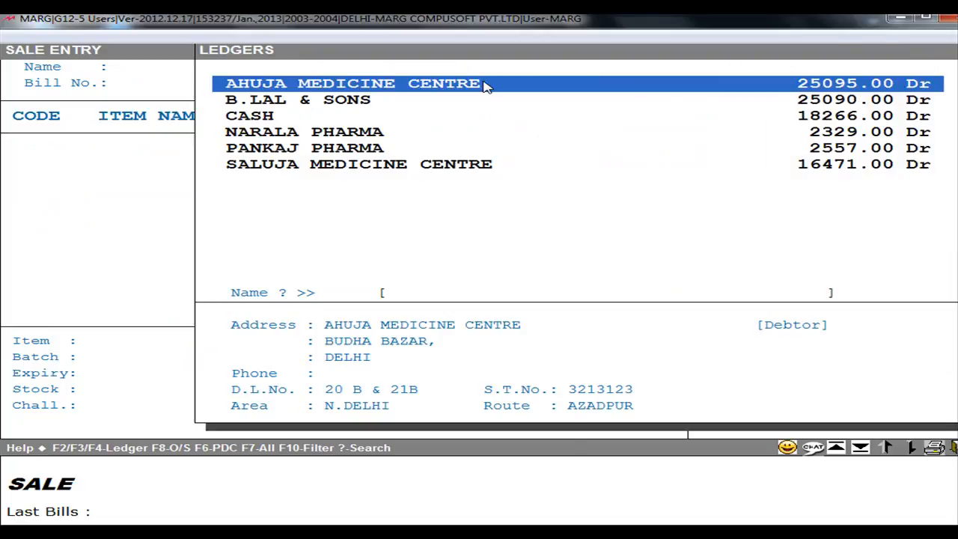
{"action": "left_click", "coordinate": [486, 85]}
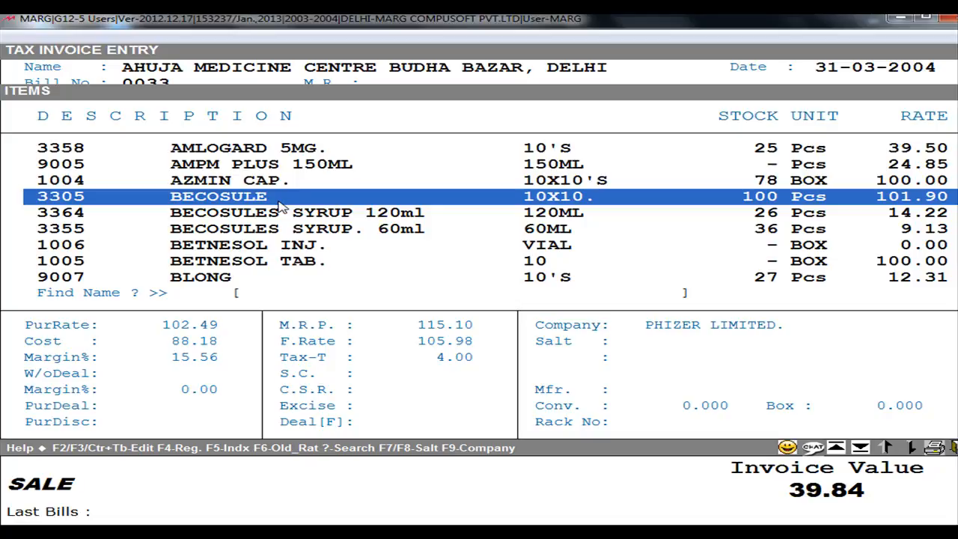
Step: Record a shortage of 10 for BECOSULE 10X10 and 5 for BECOSULES SYRUP 120ml from the bill's item list
{"action": "key", "text": "Return"}
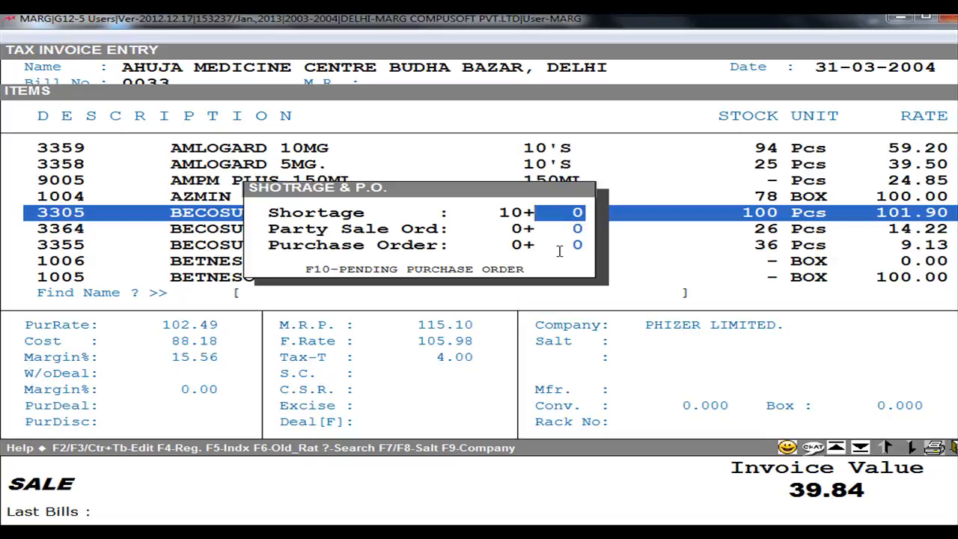
{"action": "key", "text": "Escape"}
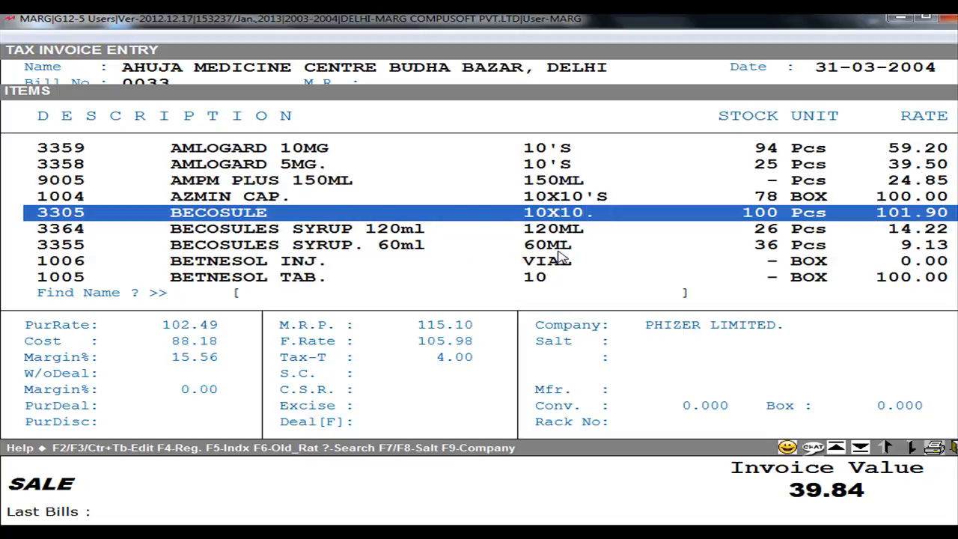
{"action": "left_click", "coordinate": [346, 226]}
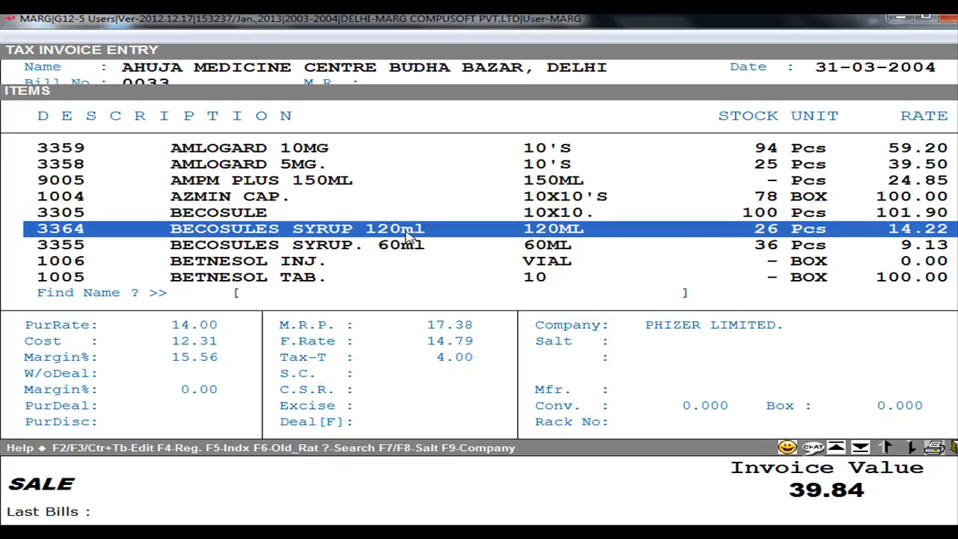
{"action": "key", "text": "Return"}
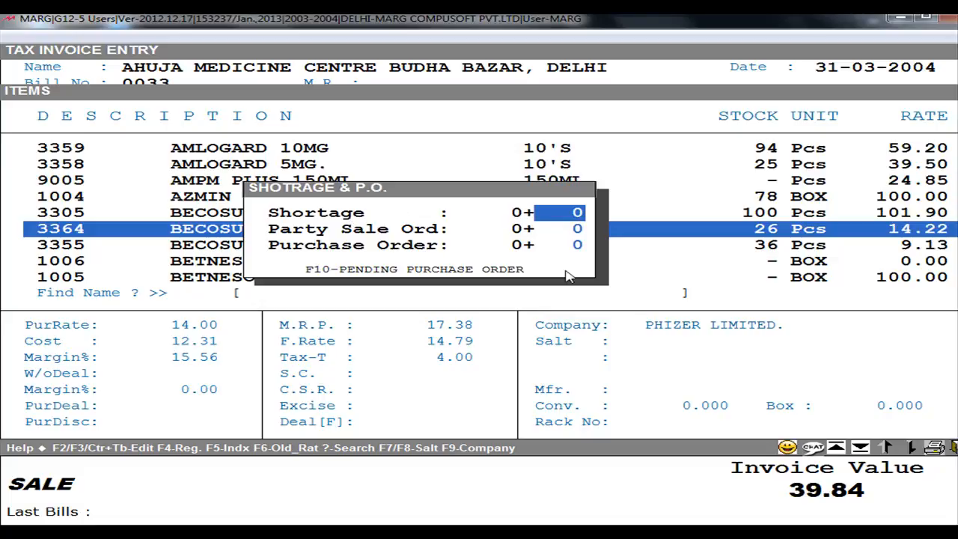
{"action": "type", "text": "5"}
{"action": "key", "text": "Return"}
{"action": "key", "text": "Return"}
{"action": "key", "text": "Return"}
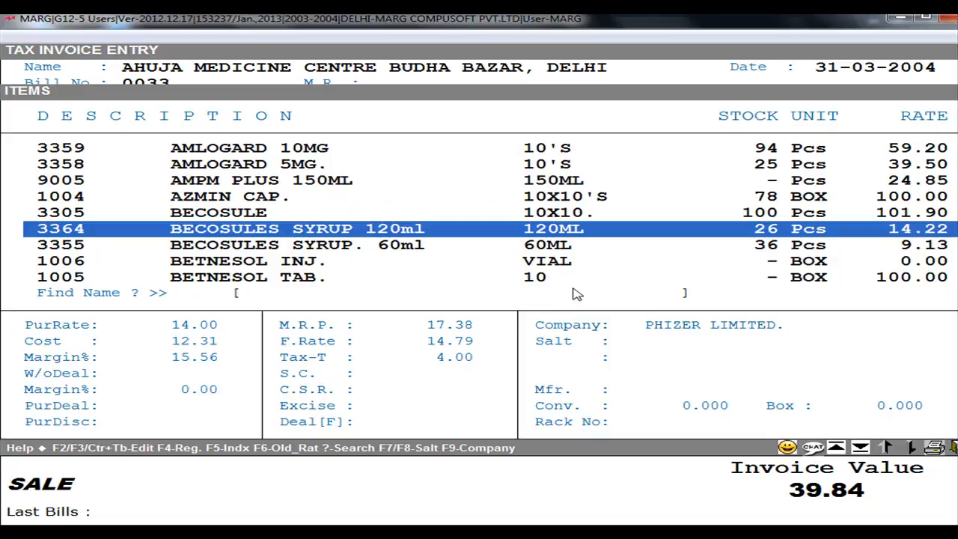
{"action": "scroll", "coordinate": [684, 269], "scroll_direction": "up", "scroll_amount": 2}
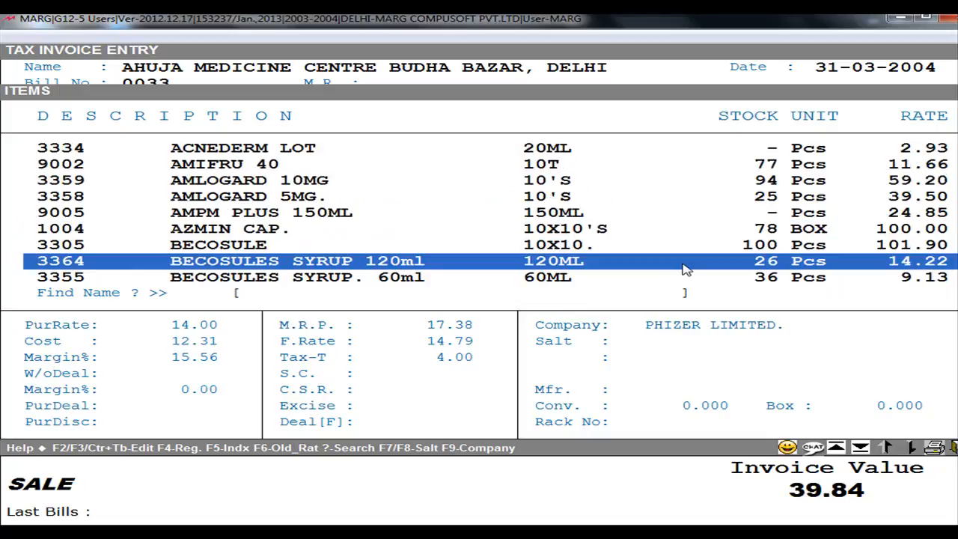
{"action": "key", "text": "Down"}
{"action": "key", "text": "Down"}
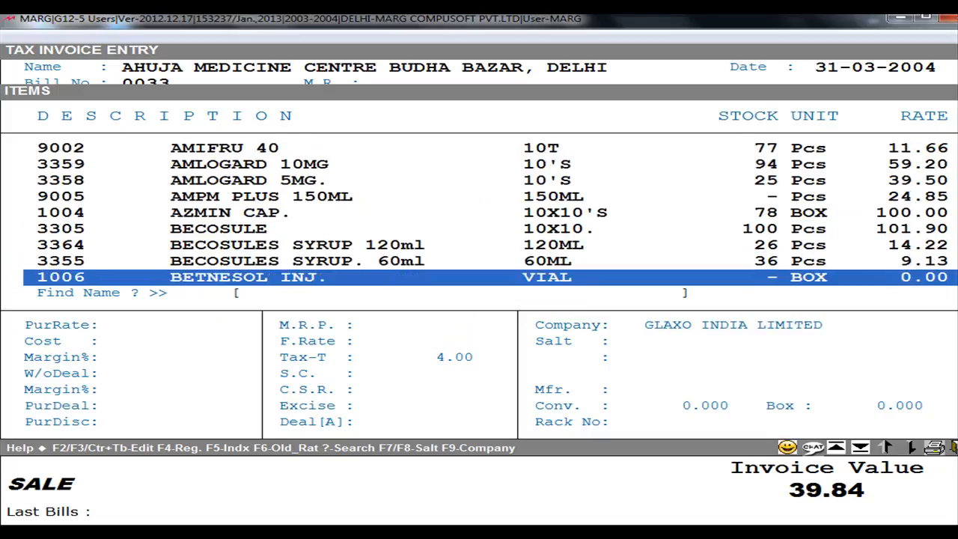
{"action": "key", "text": "Down"}
{"action": "key", "text": "Down"}
{"action": "key", "text": "Down"}
{"action": "scroll", "coordinate": [685, 270], "scroll_direction": "up", "scroll_amount": 6}
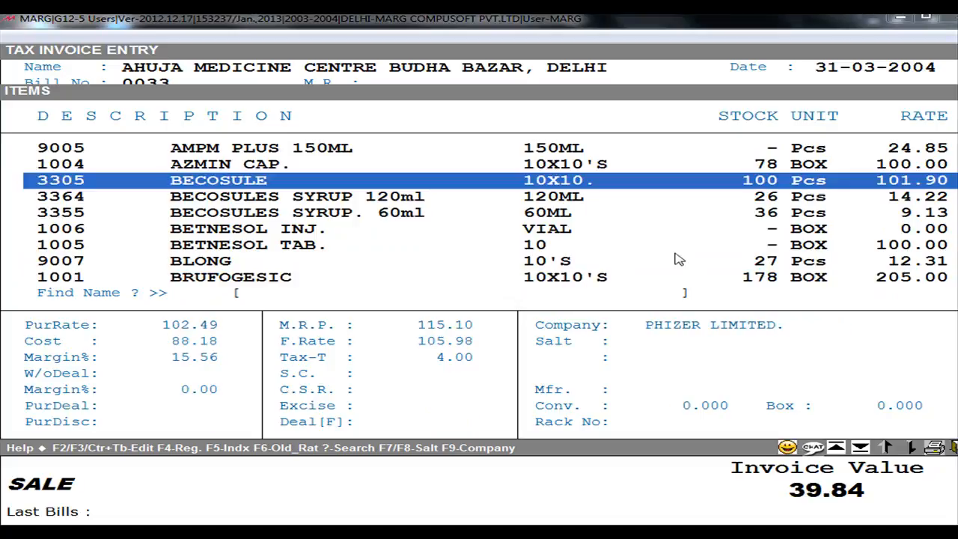
{"action": "scroll", "coordinate": [685, 269], "scroll_direction": "down", "scroll_amount": 5}
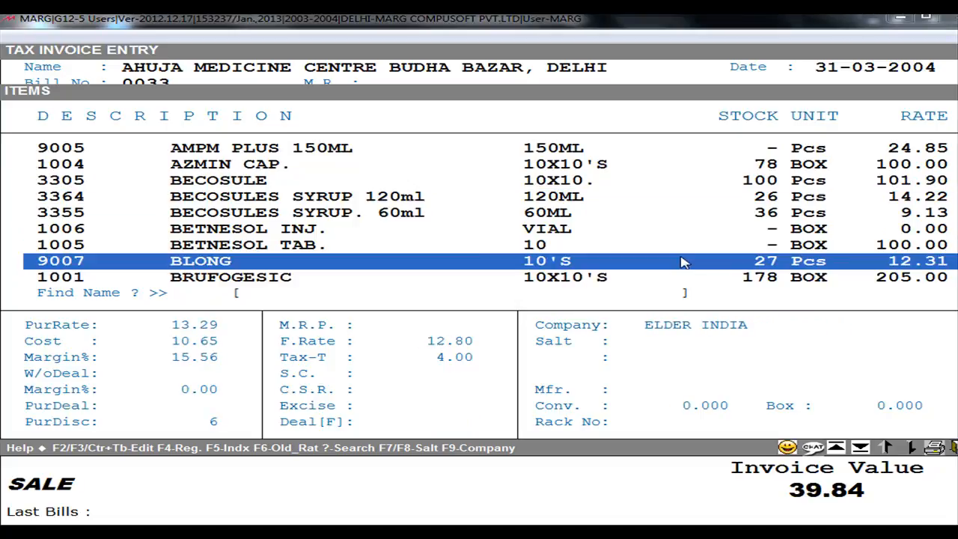
{"action": "scroll", "coordinate": [689, 277], "scroll_direction": "up", "scroll_amount": 4}
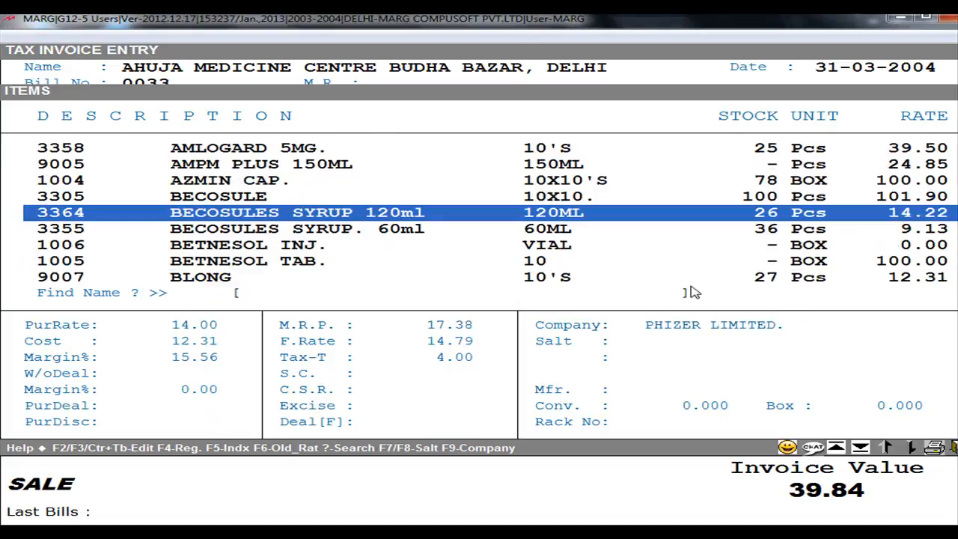
Step: Close the sale bill without saving it and return to the main screen
{"action": "key", "text": "Escape"}
{"action": "key", "text": "Escape"}
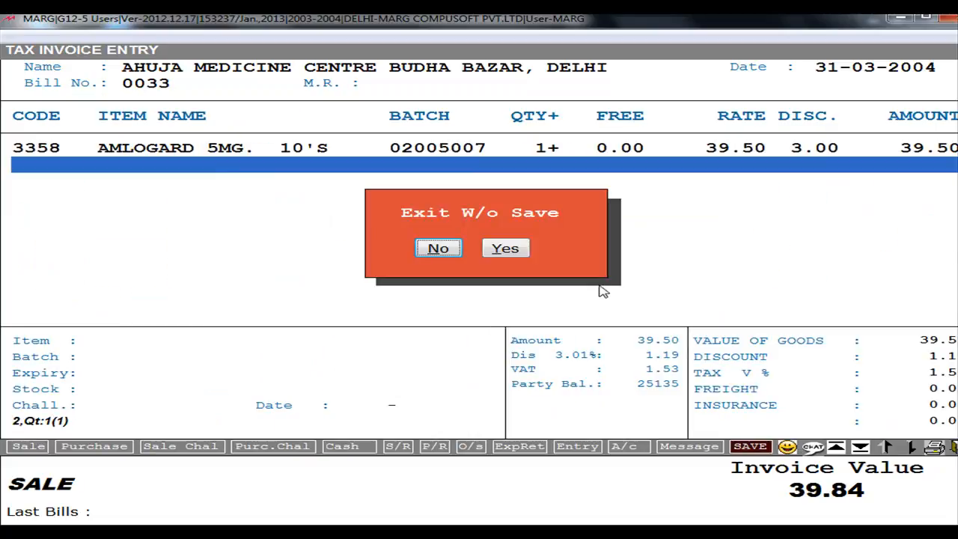
{"action": "left_click", "coordinate": [521, 251]}
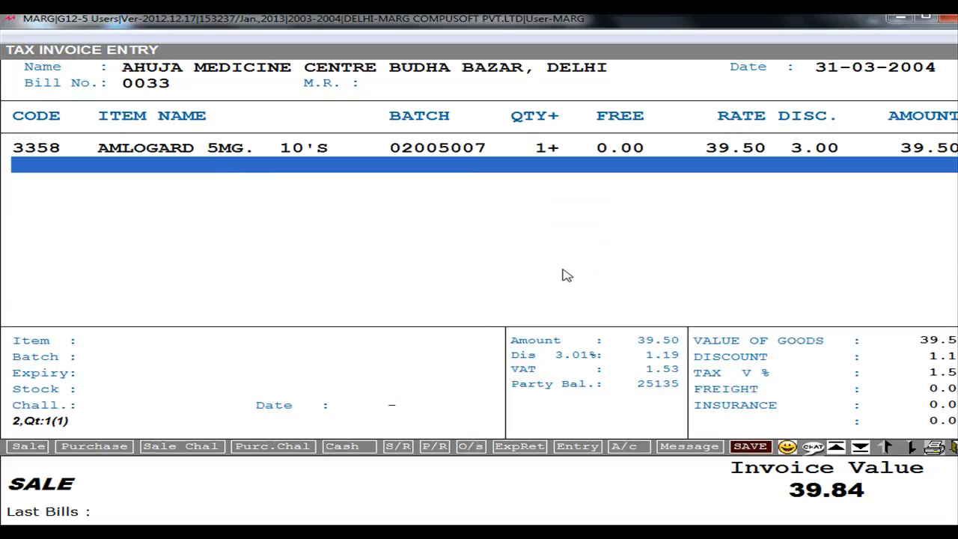
{"action": "key", "text": "Escape"}
{"action": "key", "text": "y"}
{"action": "key", "text": "Escape"}
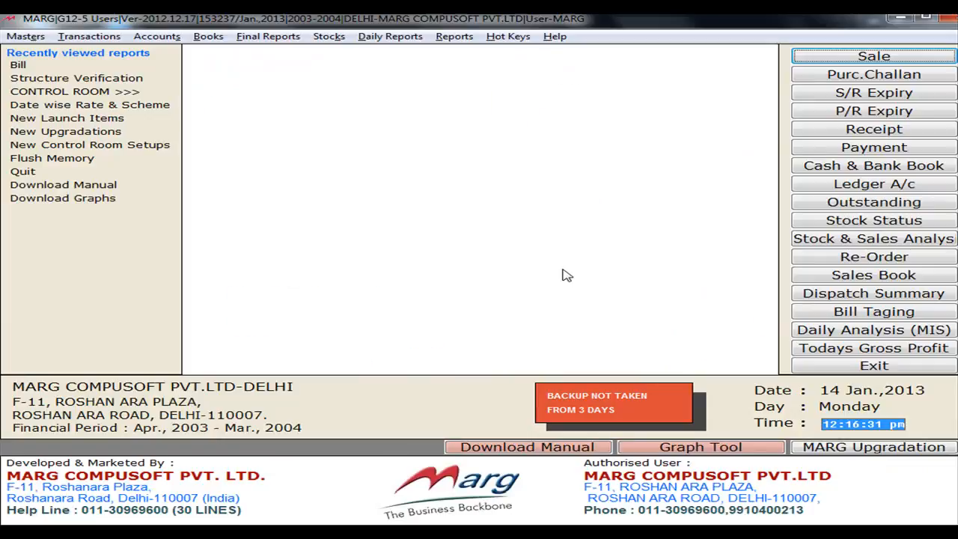
Step: Open the Whole Shortage report from the masters
{"action": "left_click", "coordinate": [43, 40]}
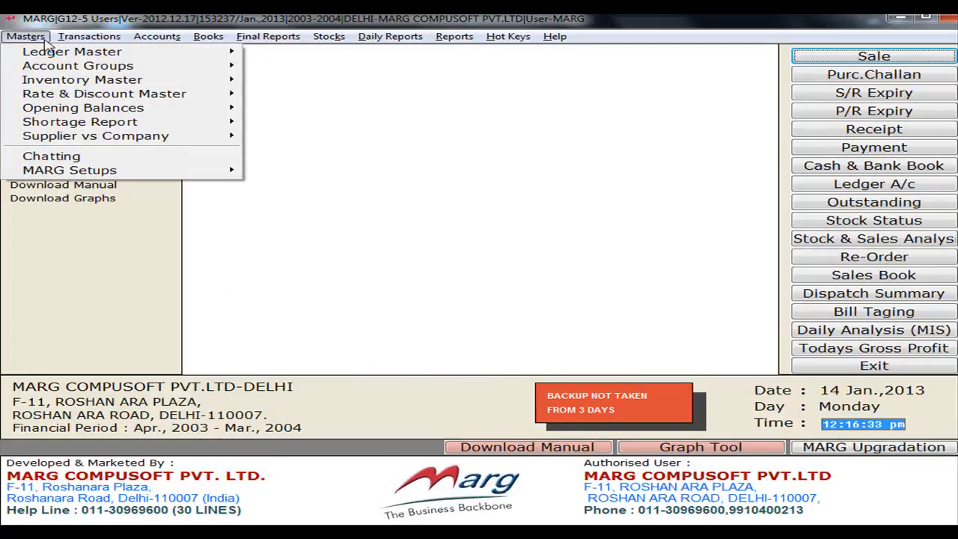
{"action": "mouse_move", "coordinate": [60, 125]}
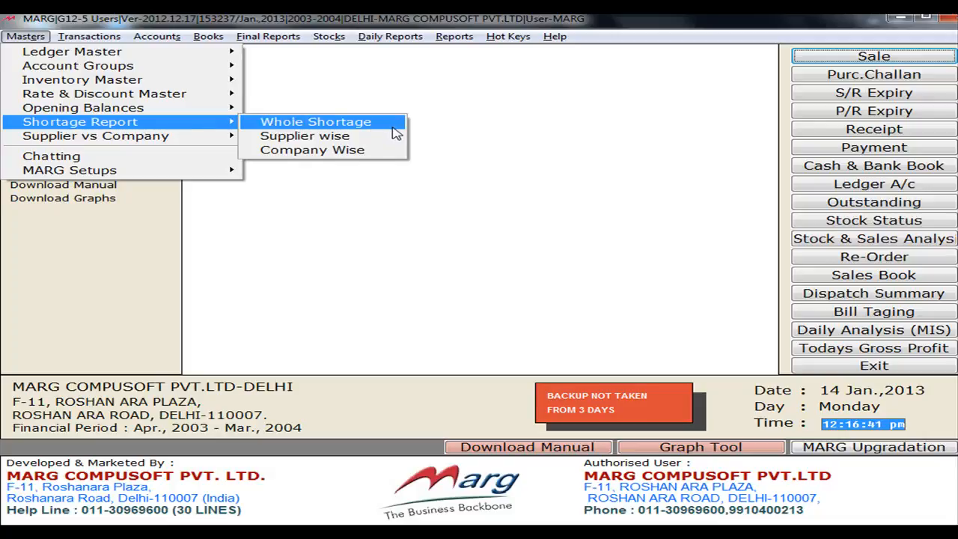
{"action": "left_click", "coordinate": [313, 122]}
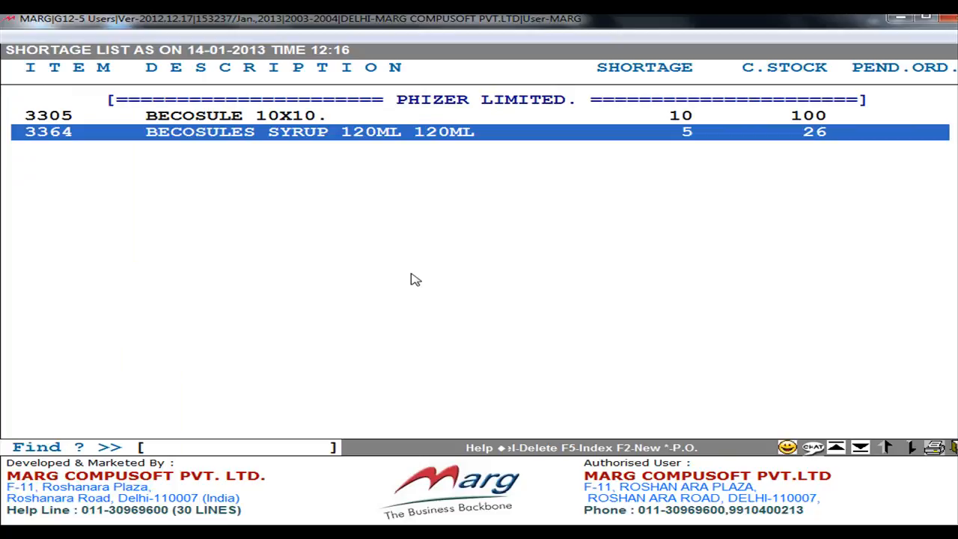
Step: Examine the items listed under PHIZER LIMITED and their shortage quantities in the shortage list
{"action": "left_click", "coordinate": [421, 99]}
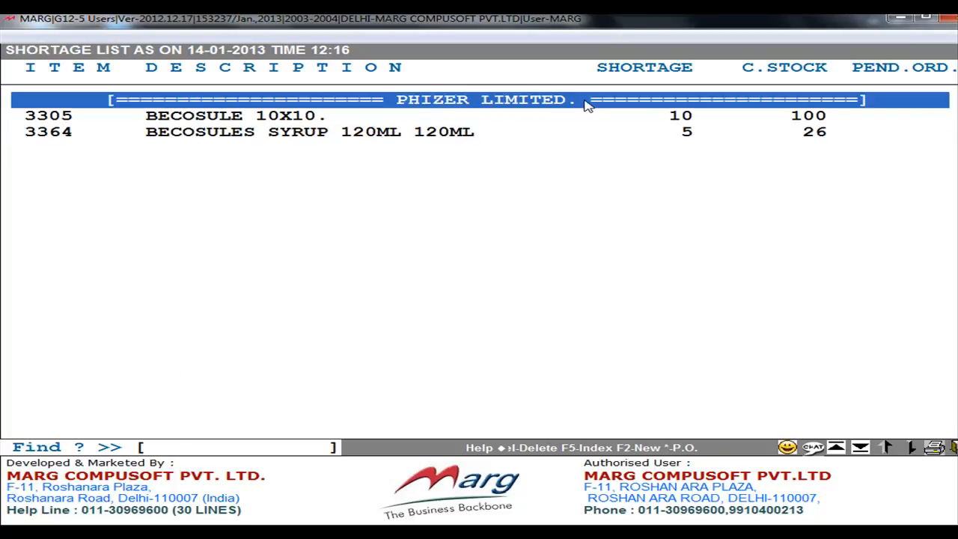
{"action": "left_click", "coordinate": [337, 119]}
{"action": "left_click", "coordinate": [336, 135]}
{"action": "left_click", "coordinate": [342, 120]}
{"action": "left_click", "coordinate": [343, 132]}
{"action": "left_click", "coordinate": [341, 118]}
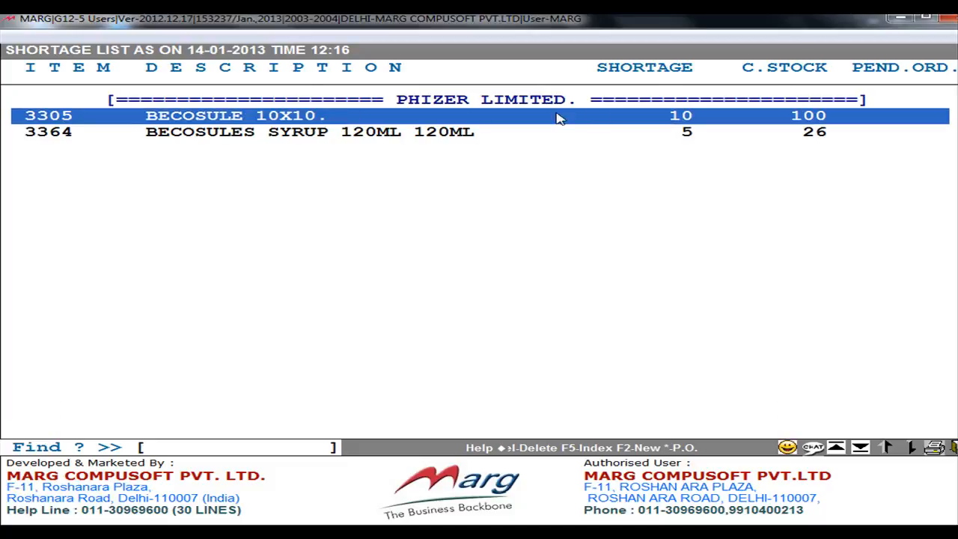
{"action": "left_click", "coordinate": [681, 134]}
{"action": "left_click", "coordinate": [681, 120]}
{"action": "left_click", "coordinate": [682, 134]}
{"action": "left_click", "coordinate": [677, 123]}
{"action": "left_click", "coordinate": [684, 133]}
Step: Check the current stock of BECOSULE and BECOSULES SYRUP 120ML in the shortage list
{"action": "left_click", "coordinate": [812, 124]}
{"action": "left_click", "coordinate": [816, 135]}
{"action": "left_click", "coordinate": [822, 116]}
{"action": "left_click", "coordinate": [826, 134]}
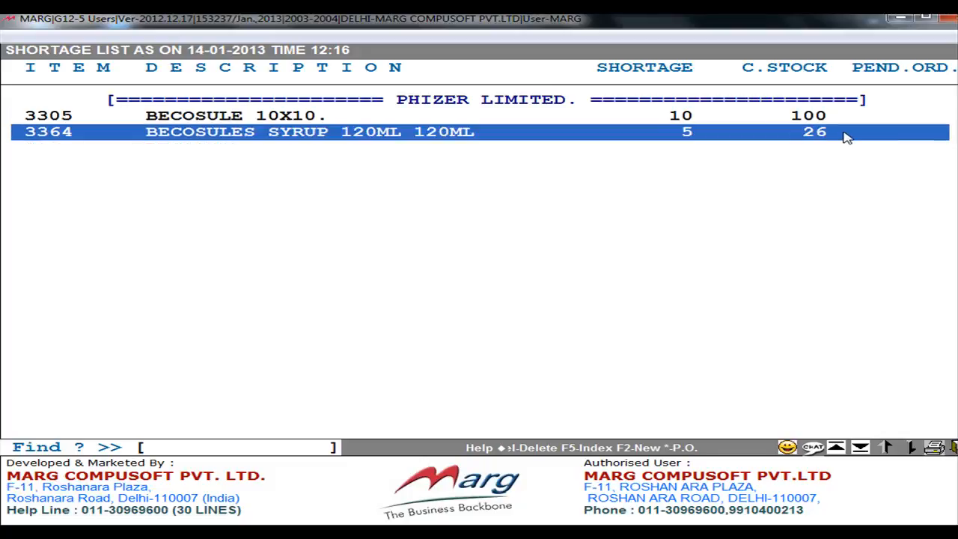
{"action": "key", "text": "Up"}
{"action": "key", "text": "Down"}
{"action": "left_click", "coordinate": [844, 121]}
{"action": "left_click", "coordinate": [833, 117]}
{"action": "left_click", "coordinate": [841, 135]}
{"action": "left_click", "coordinate": [840, 122]}
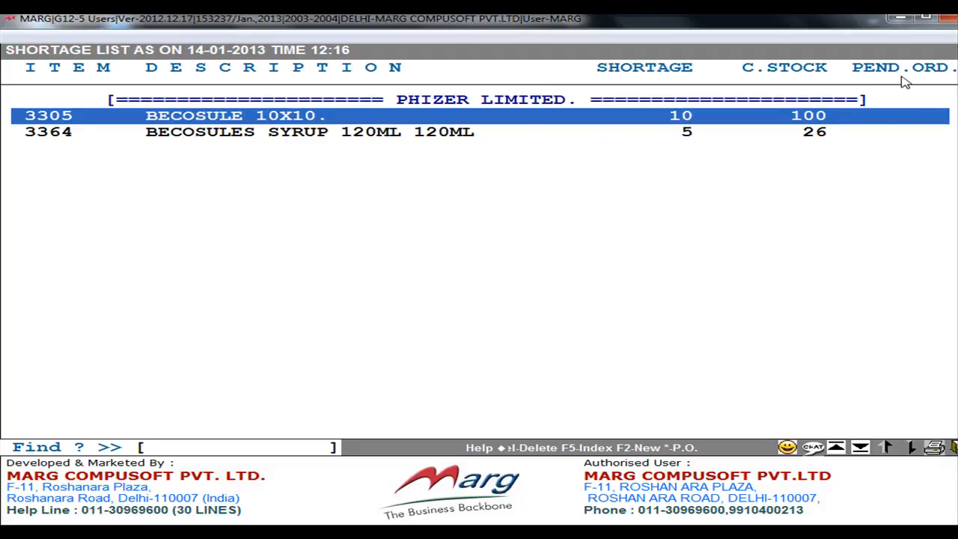
Step: Review the pending order column for both PHIZER LIMITED items in the shortage list
{"action": "left_click", "coordinate": [899, 136]}
{"action": "left_click", "coordinate": [899, 115]}
{"action": "left_click", "coordinate": [905, 134]}
{"action": "left_click", "coordinate": [902, 113]}
{"action": "left_click", "coordinate": [908, 135]}
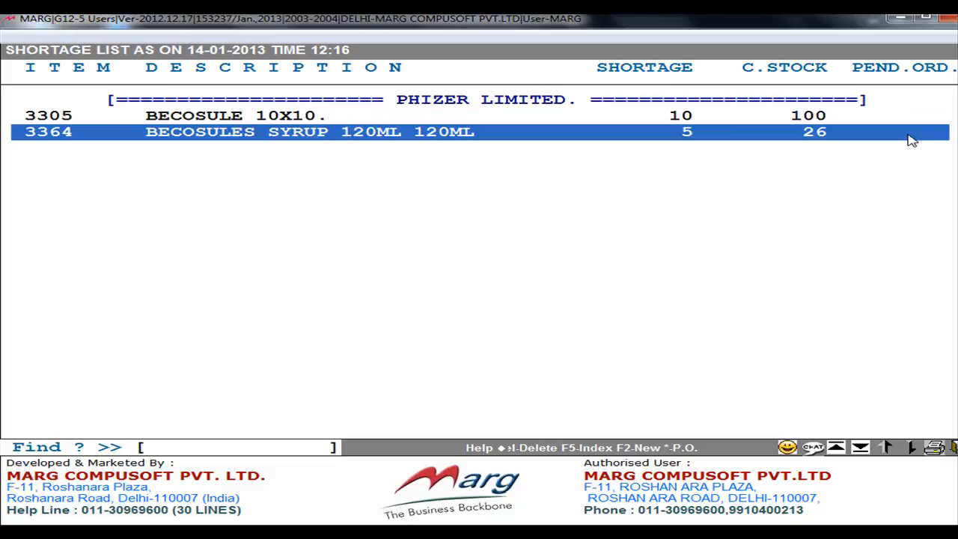
{"action": "left_click", "coordinate": [539, 106]}
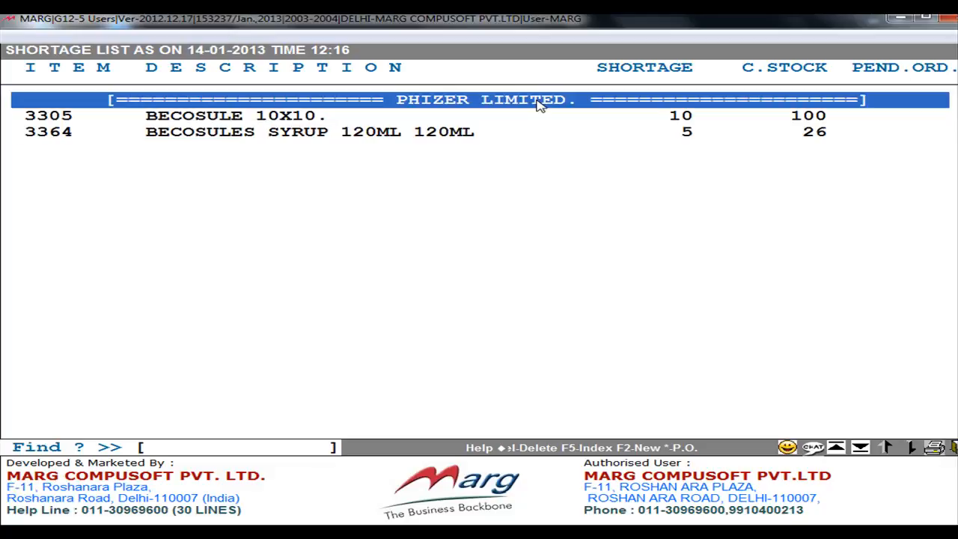
{"action": "left_click", "coordinate": [530, 135]}
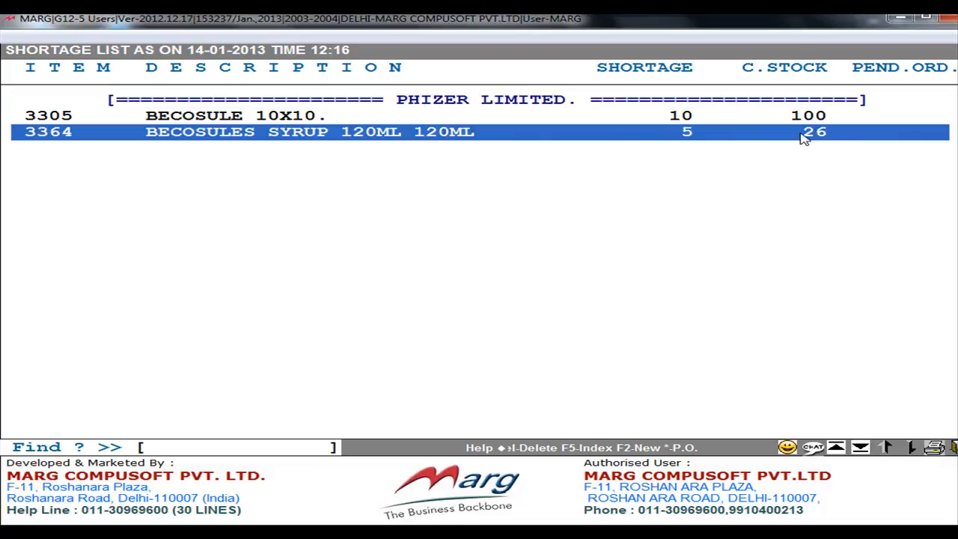
{"action": "left_click", "coordinate": [872, 117]}
{"action": "left_click", "coordinate": [880, 138]}
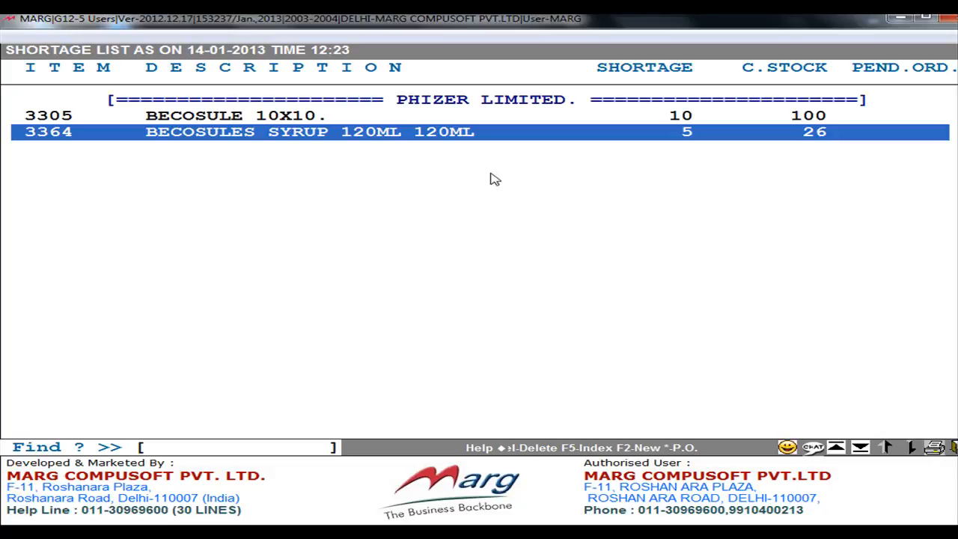
{"action": "left_click", "coordinate": [482, 117]}
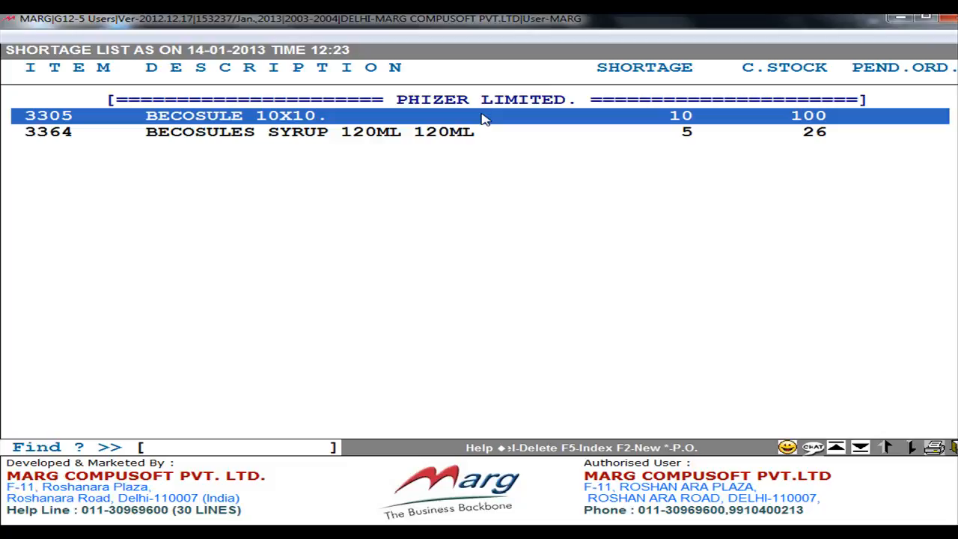
{"action": "key", "text": "Down"}
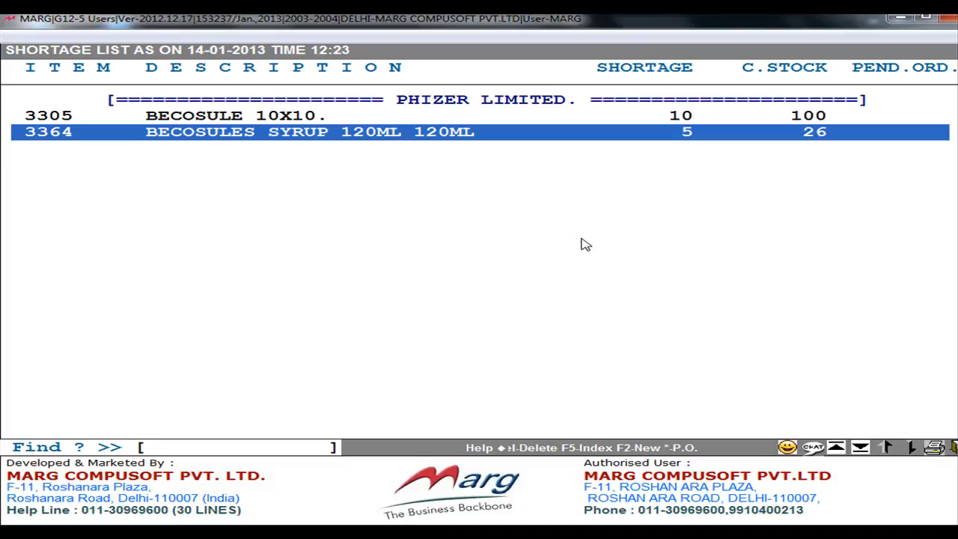
Step: View the print report options for the shortage list, such as Slip=All, and close them without printing
{"action": "key", "text": "alt+p"}
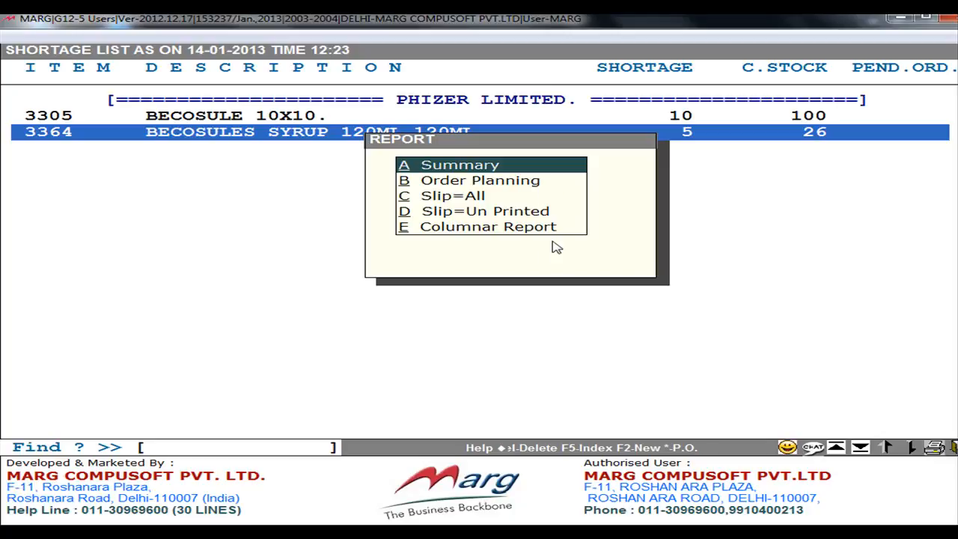
{"action": "key", "text": "Escape"}
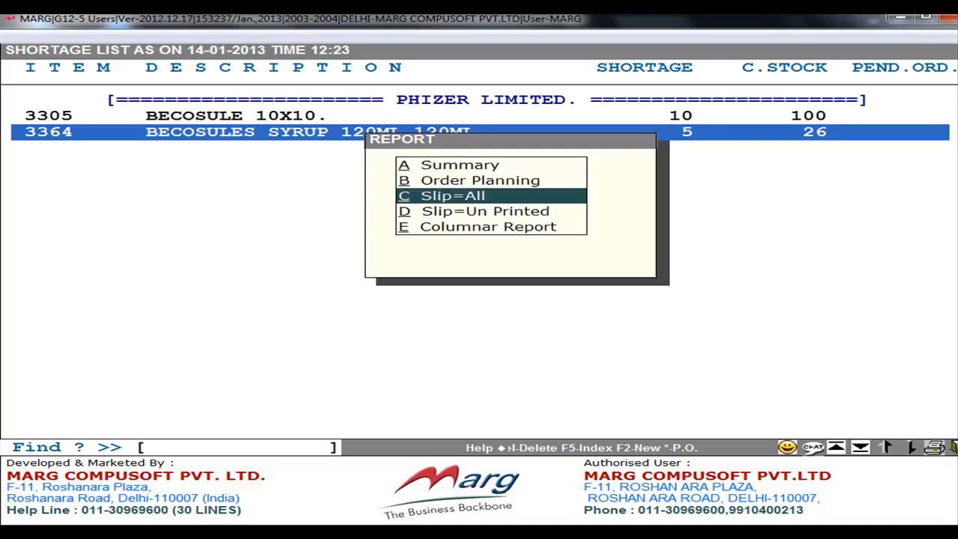
{"action": "key", "text": "Escape"}
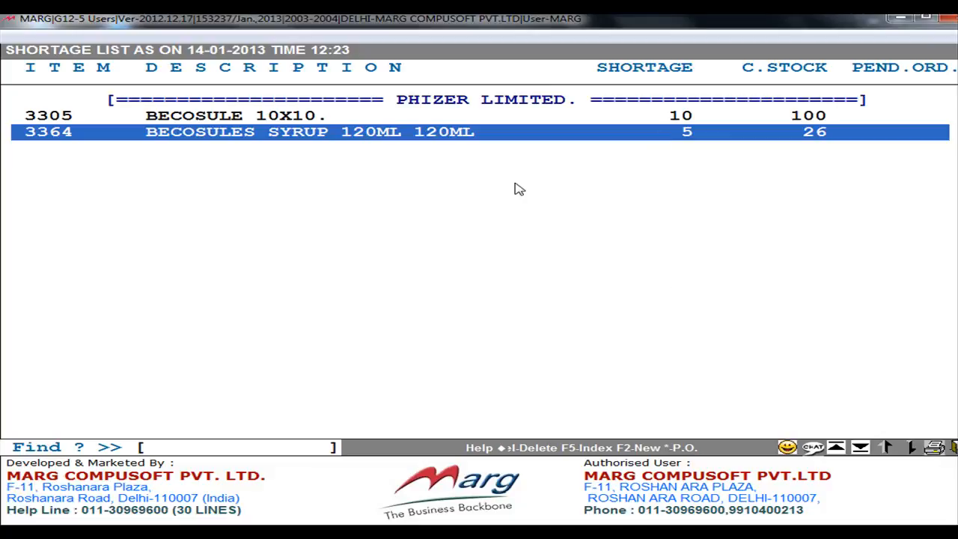
Step: Leave the whole shortage list and start the Supplier wise shortage report for RANBAXY INDIA LTD
{"action": "key", "text": "Escape"}
{"action": "left_click", "coordinate": [26, 36]}
{"action": "mouse_move", "coordinate": [60, 125]}
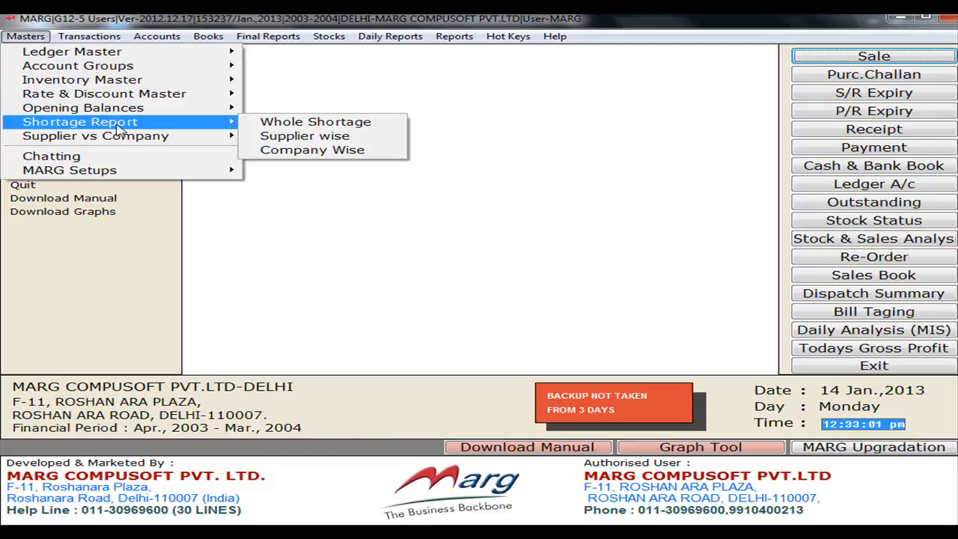
{"action": "left_click", "coordinate": [354, 139]}
{"action": "key", "text": "Down"}
{"action": "key", "text": "Down"}
{"action": "key", "text": "Down"}
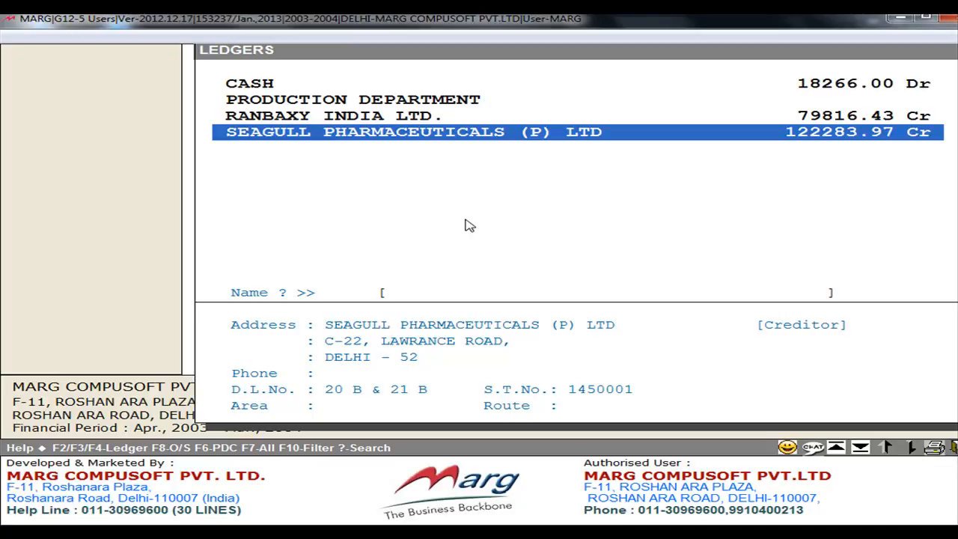
{"action": "left_click", "coordinate": [428, 96]}
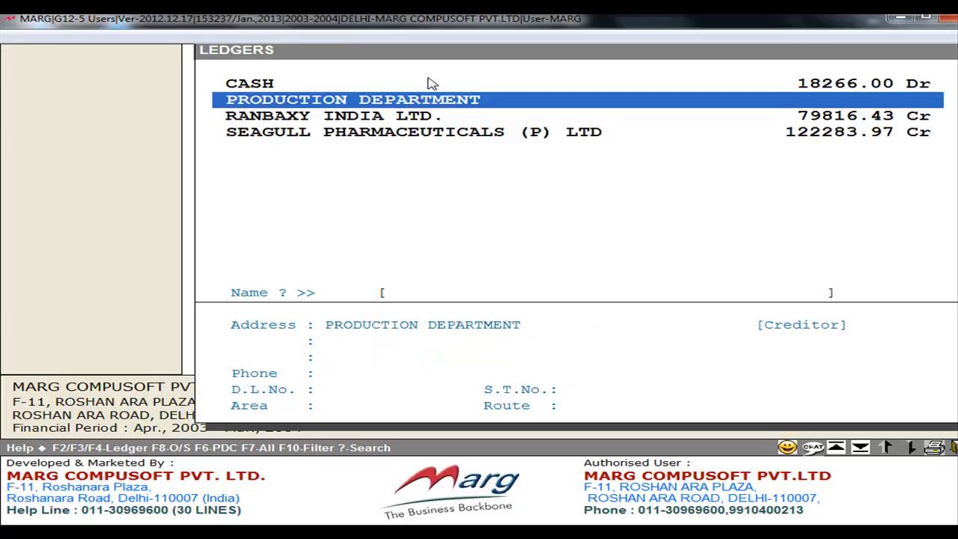
{"action": "left_click", "coordinate": [442, 131]}
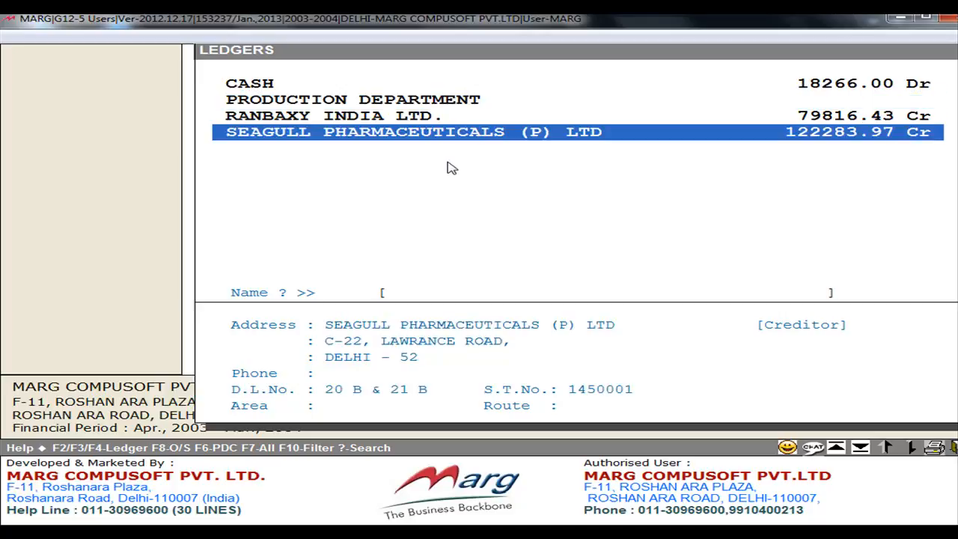
{"action": "key", "text": "Up"}
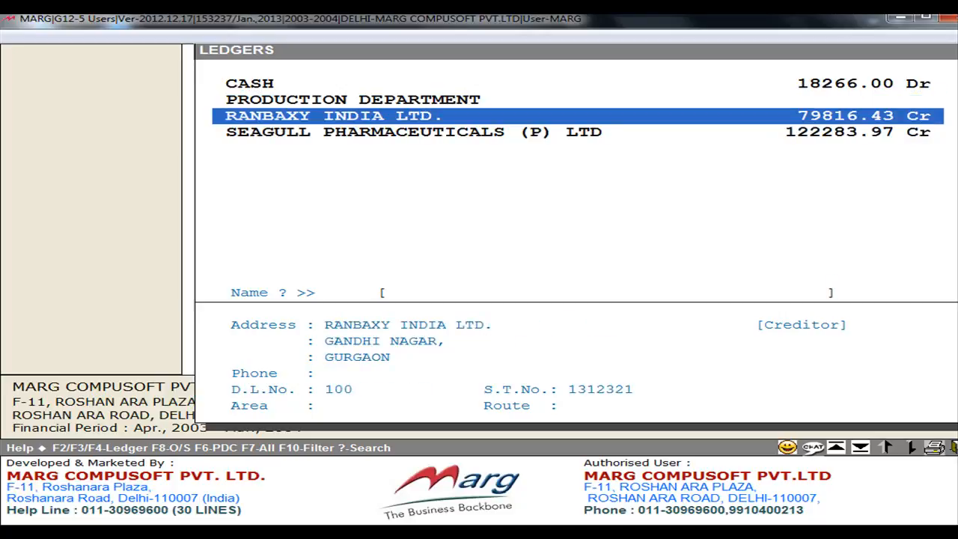
{"action": "key", "text": "Return"}
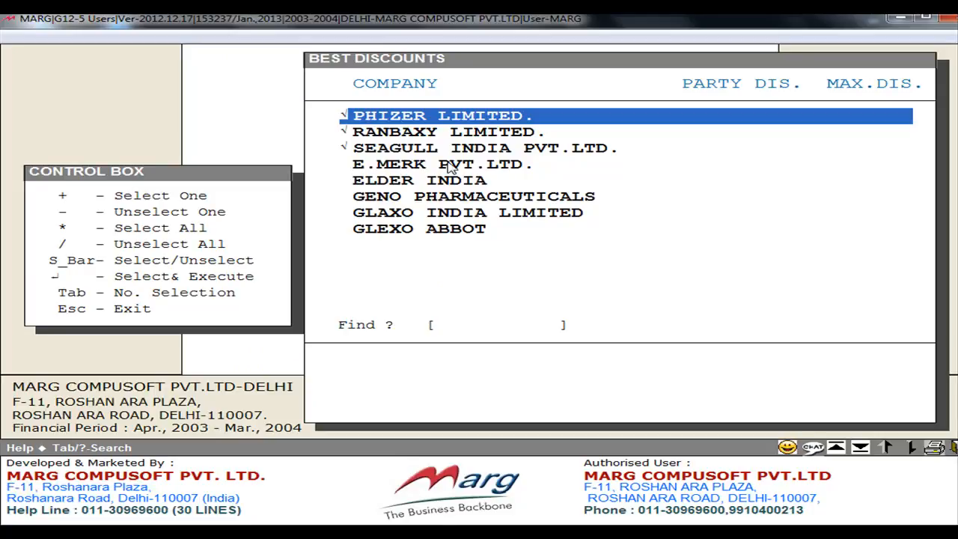
Step: Review the supplier's company list and generate the shortage list with PHIZER LIMITED, RANBAXY LIMITED and SEAGULL INDIA PVT.LTD. ticked
{"action": "key", "text": "Down"}
{"action": "left_click", "coordinate": [500, 218]}
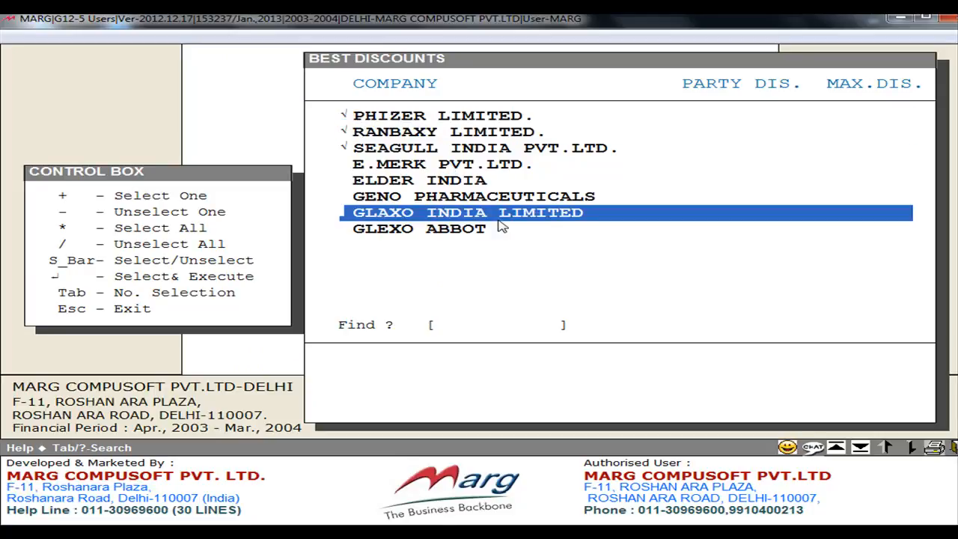
{"action": "key", "text": "Up"}
{"action": "key", "text": "Up"}
{"action": "key", "text": "Up"}
{"action": "key", "text": "Up"}
{"action": "key", "text": "Up"}
{"action": "key", "text": "Up"}
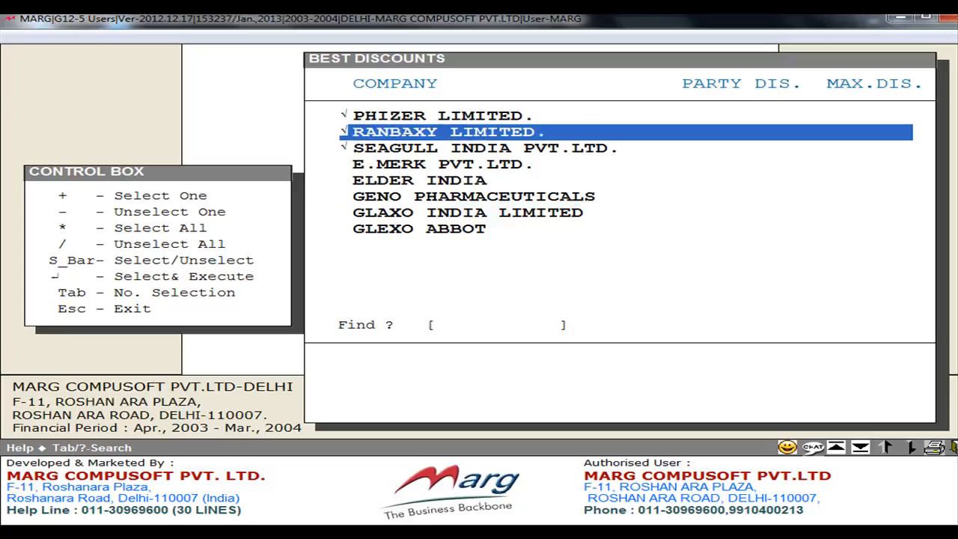
{"action": "left_click", "coordinate": [500, 218]}
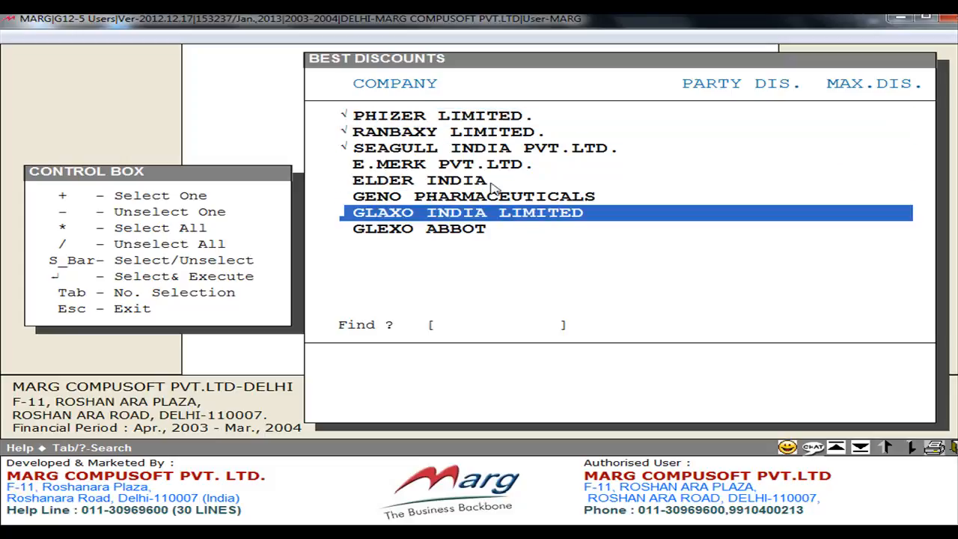
{"action": "left_click", "coordinate": [452, 130]}
{"action": "left_click", "coordinate": [462, 120]}
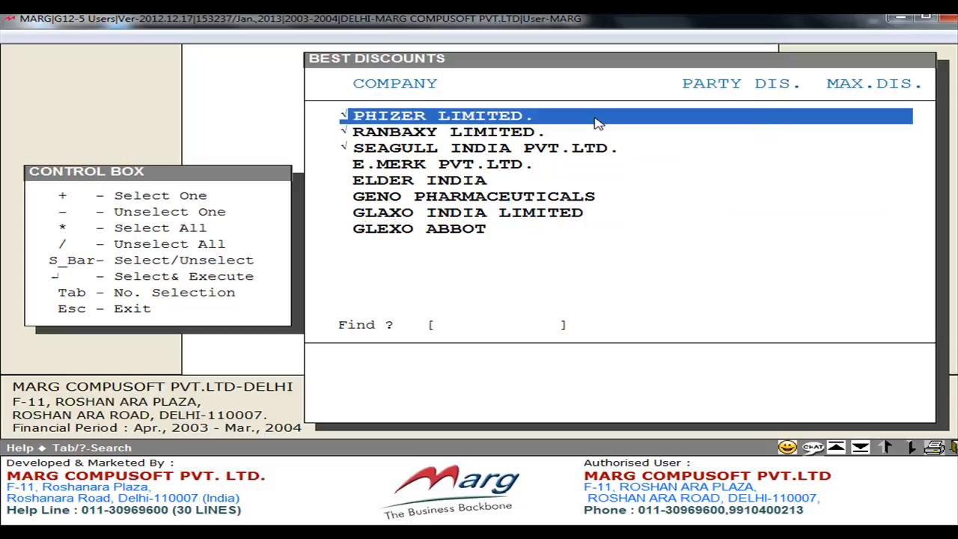
{"action": "key", "text": "Return"}
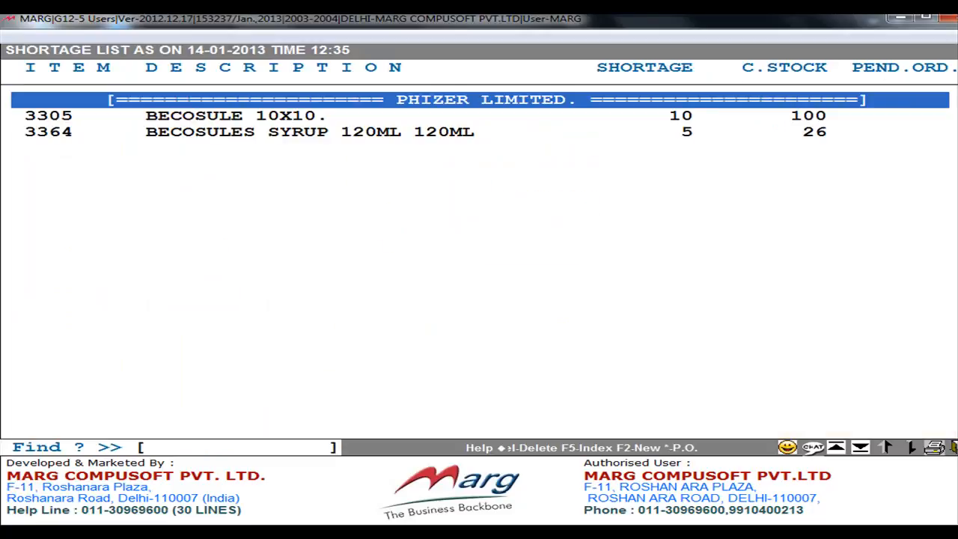
Step: Review the supplier-wise shortage items and the print report options, then close the list without printing
{"action": "key", "text": "Down"}
{"action": "key", "text": "Down"}
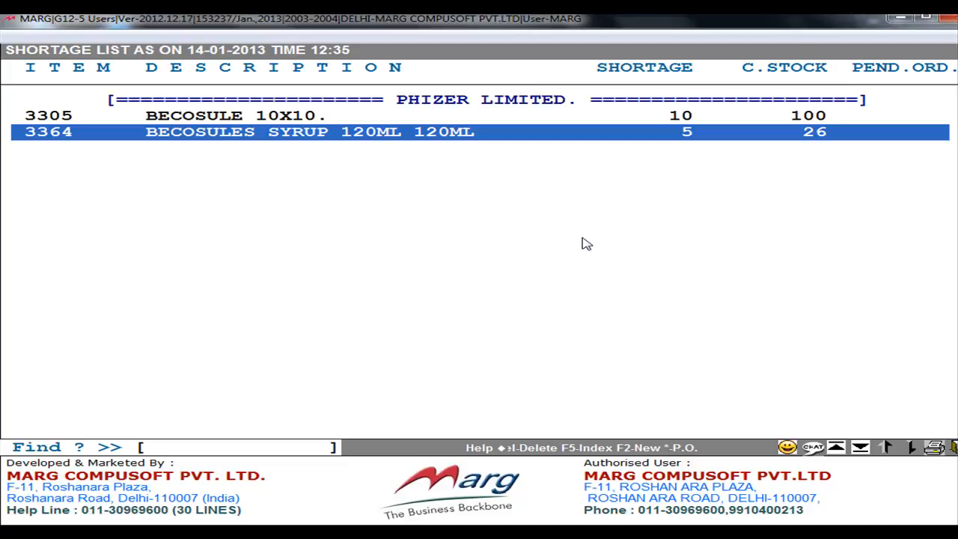
{"action": "key", "text": "alt+p"}
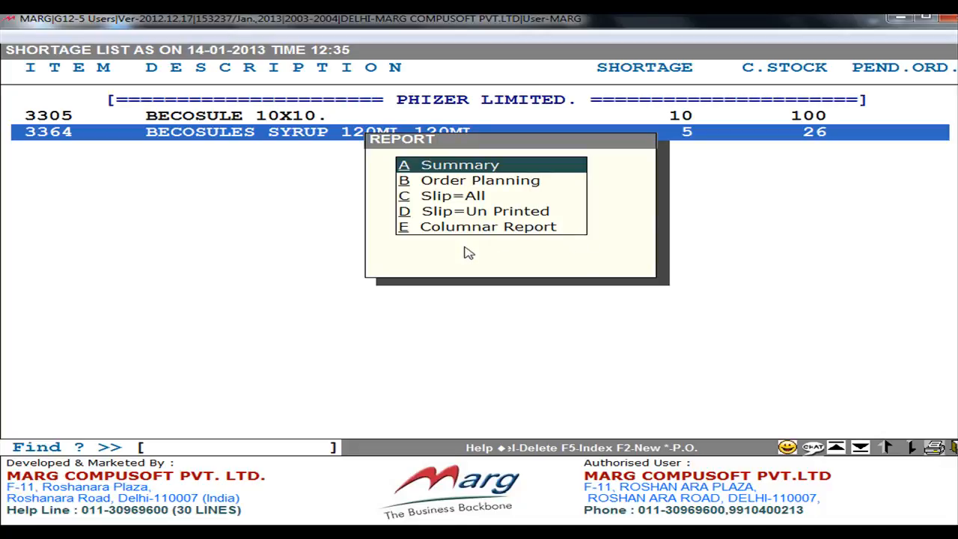
{"action": "key", "text": "Escape"}
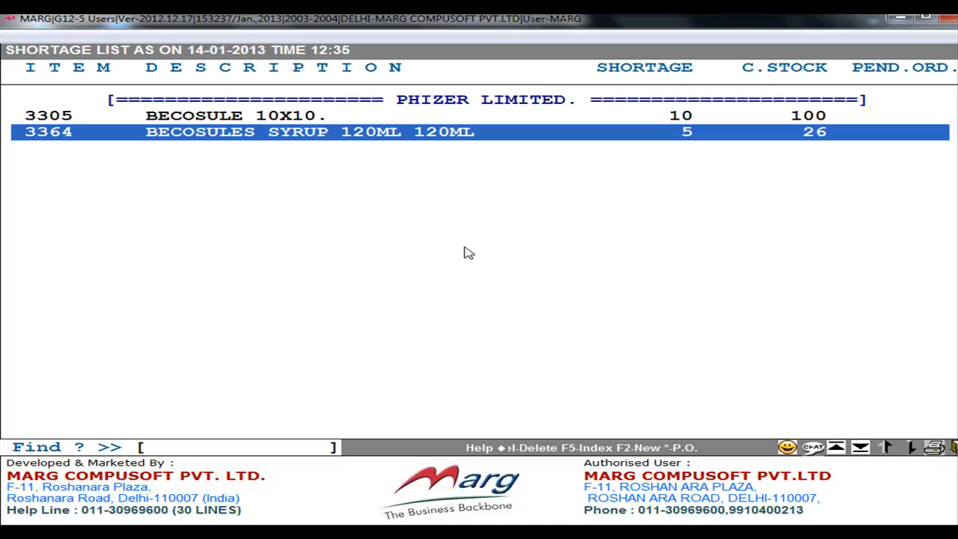
{"action": "key", "text": "Escape"}
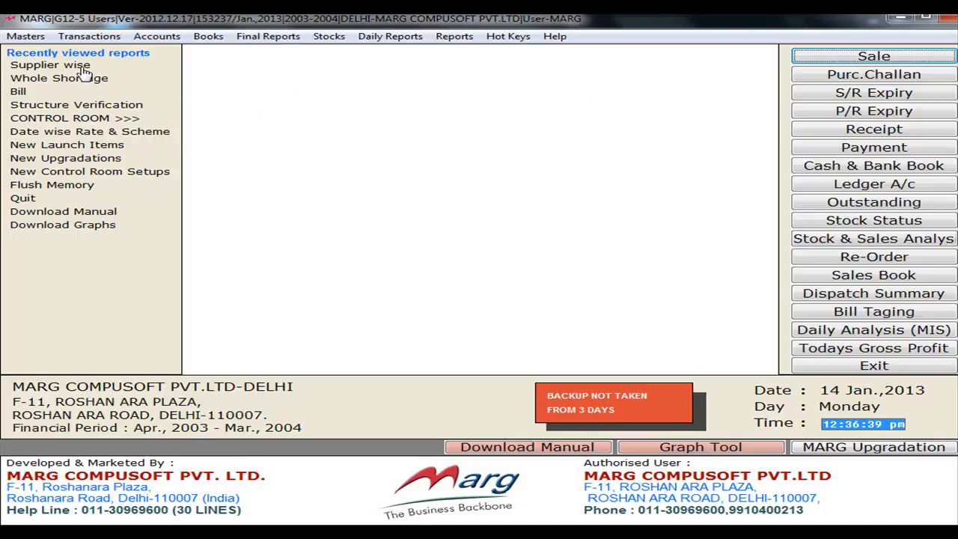
Step: Generate the Company Wise shortage report for PHIZER LIMITED
{"action": "left_click", "coordinate": [36, 39]}
{"action": "mouse_move", "coordinate": [55, 125]}
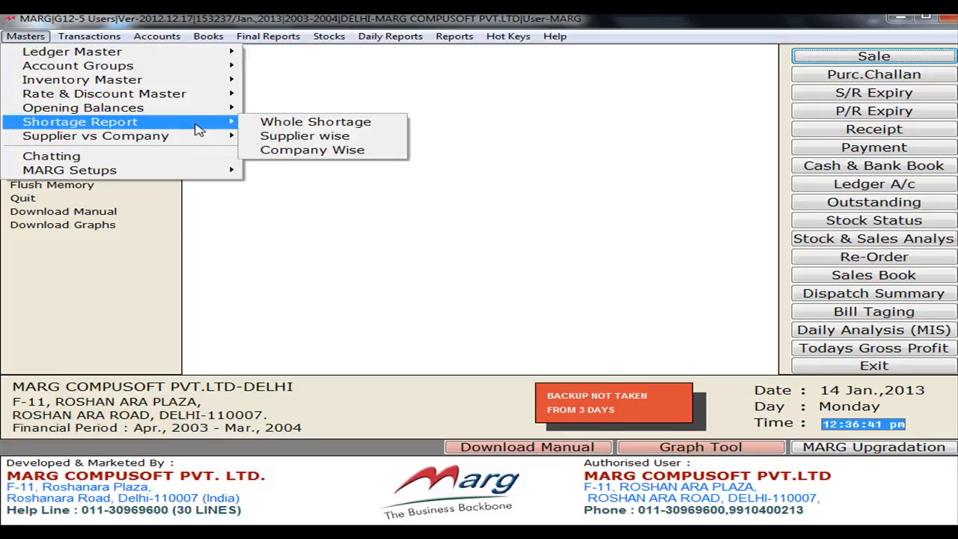
{"action": "left_click", "coordinate": [372, 150]}
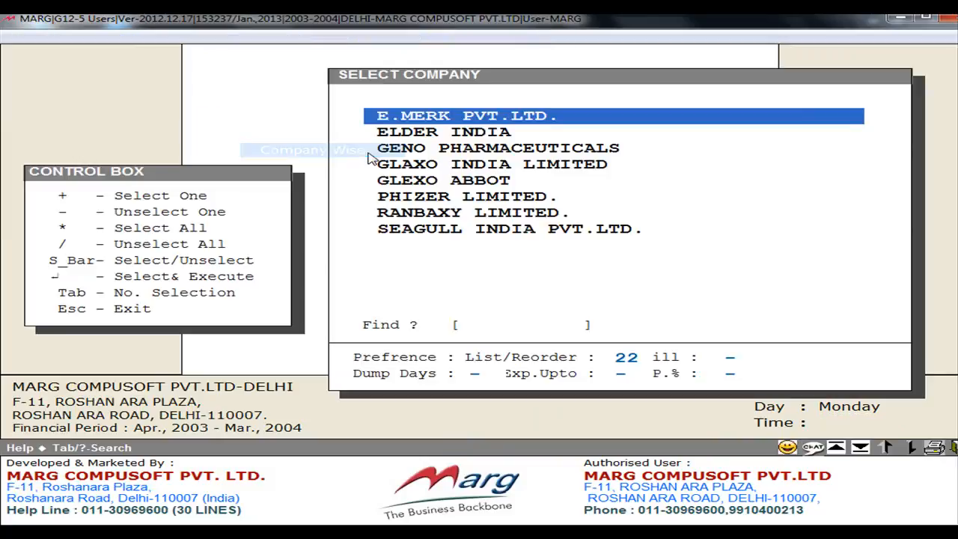
{"action": "key", "text": "End"}
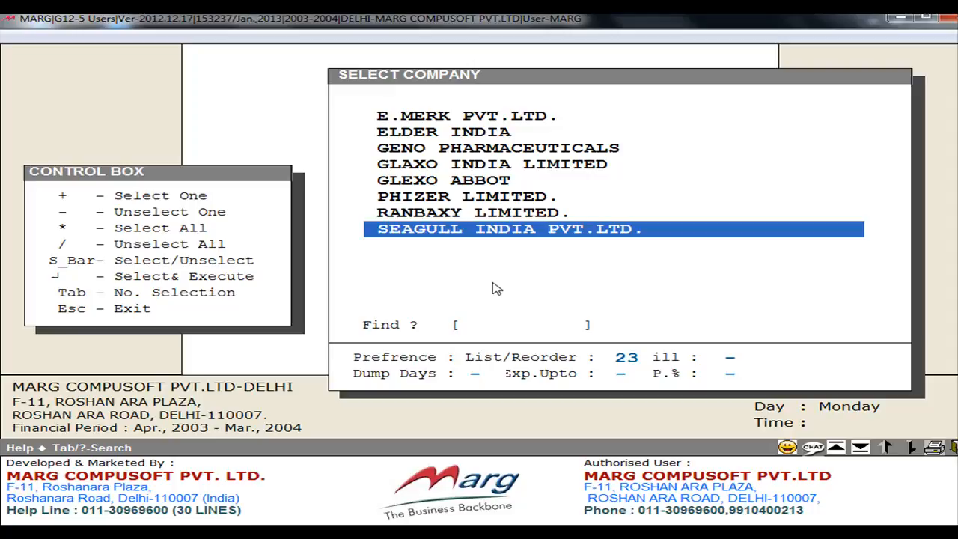
{"action": "left_click", "coordinate": [527, 214]}
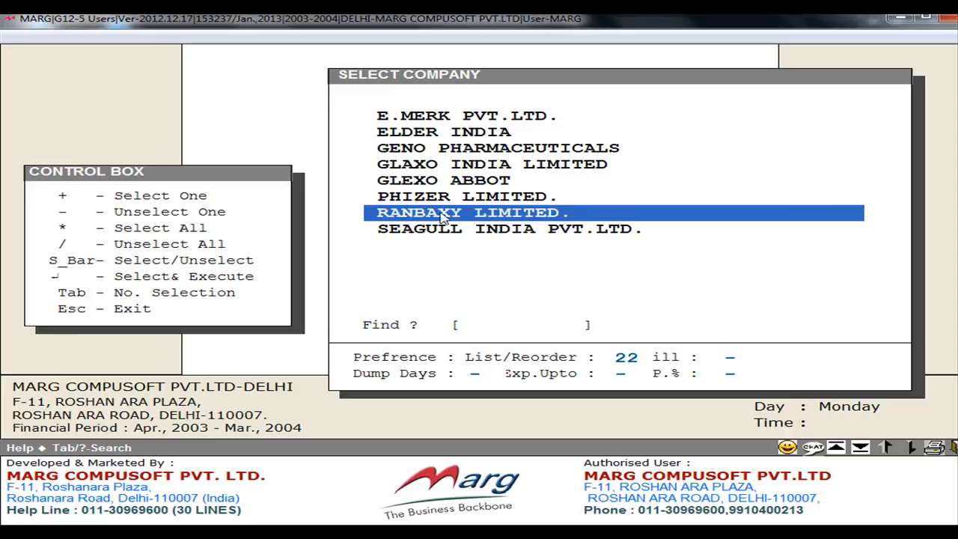
{"action": "double_click", "coordinate": [526, 215]}
{"action": "key", "text": "Escape"}
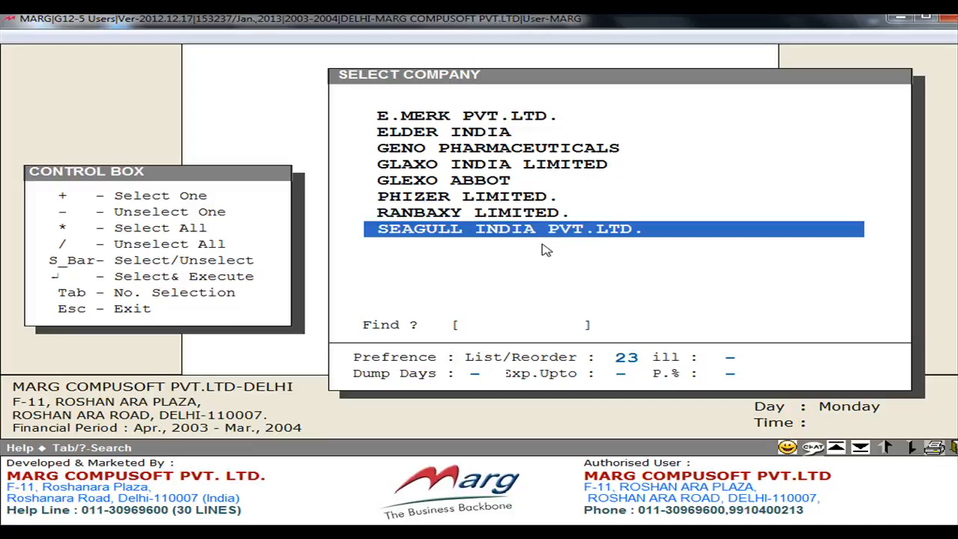
{"action": "left_click", "coordinate": [498, 197]}
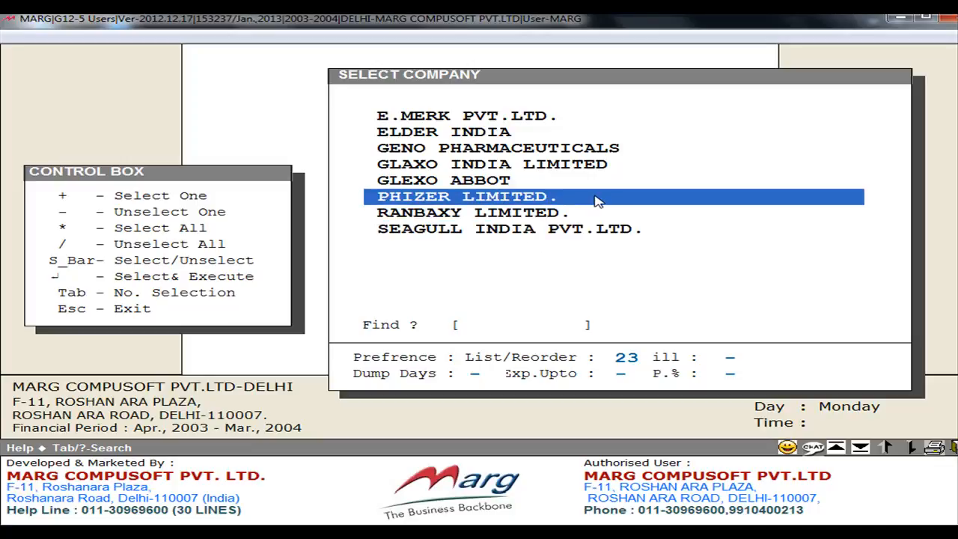
{"action": "key", "text": "Return"}
Step: Review the two PHIZER LIMITED items in the company-wise shortage list and view its print report options without printing
{"action": "key", "text": "Down"}
{"action": "key", "text": "Down"}
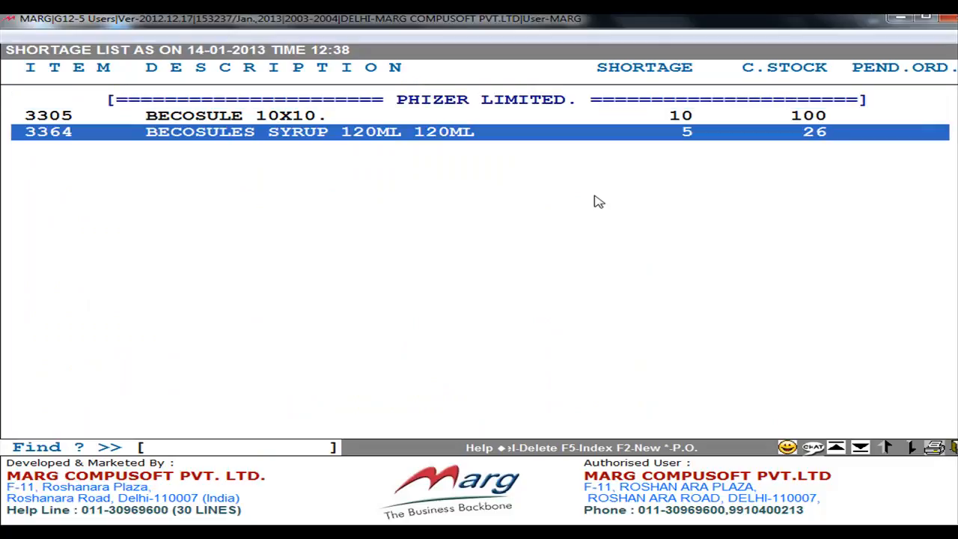
{"action": "key", "text": "Up"}
{"action": "key", "text": "Down"}
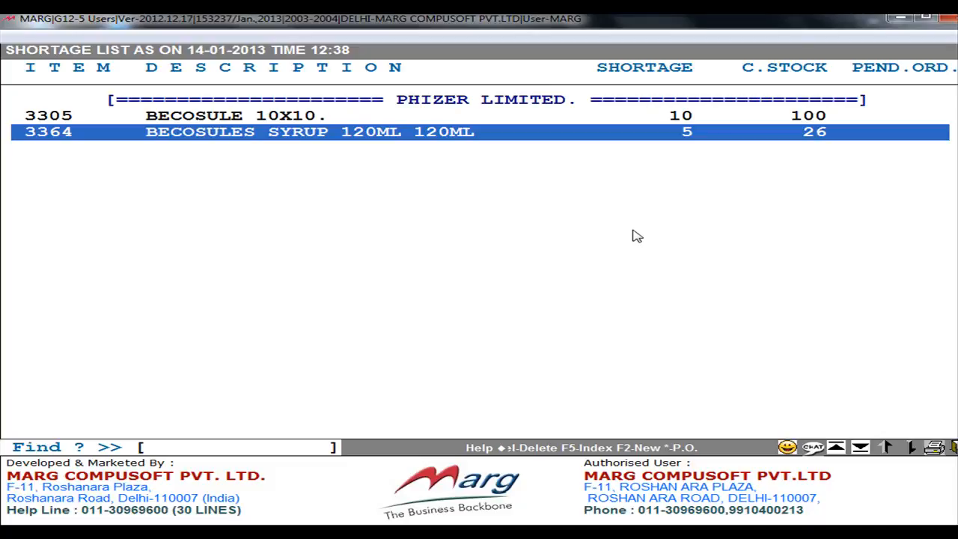
{"action": "key", "text": "Up"}
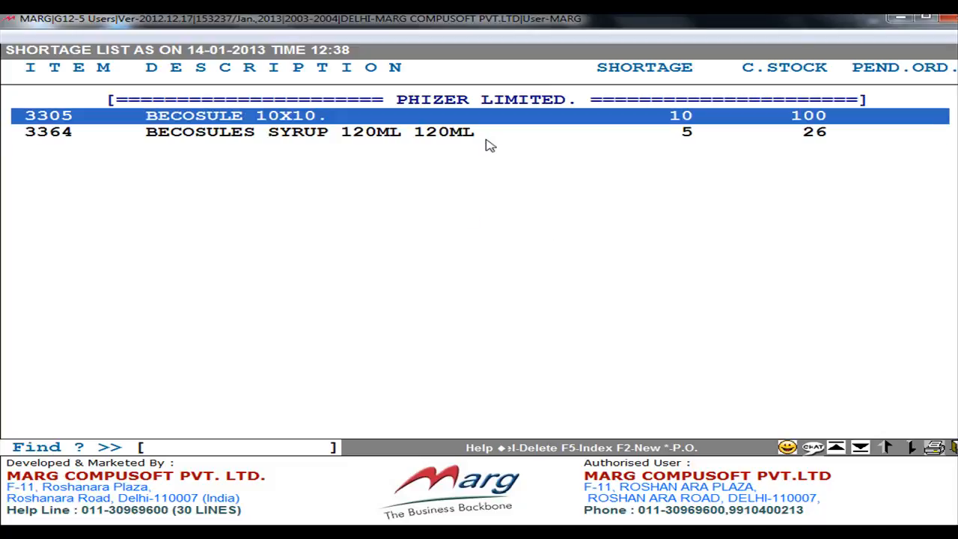
{"action": "key", "text": "alt+p"}
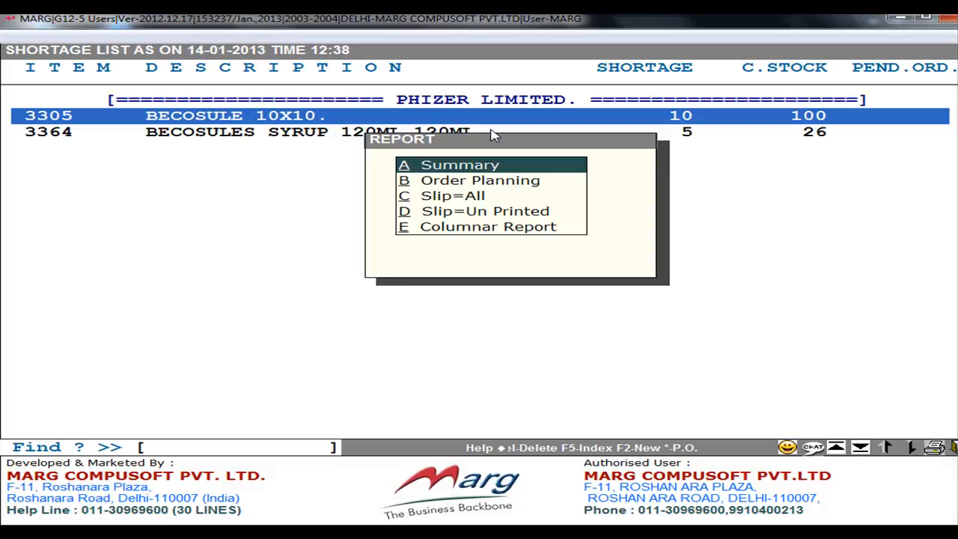
{"action": "key", "text": "Escape"}
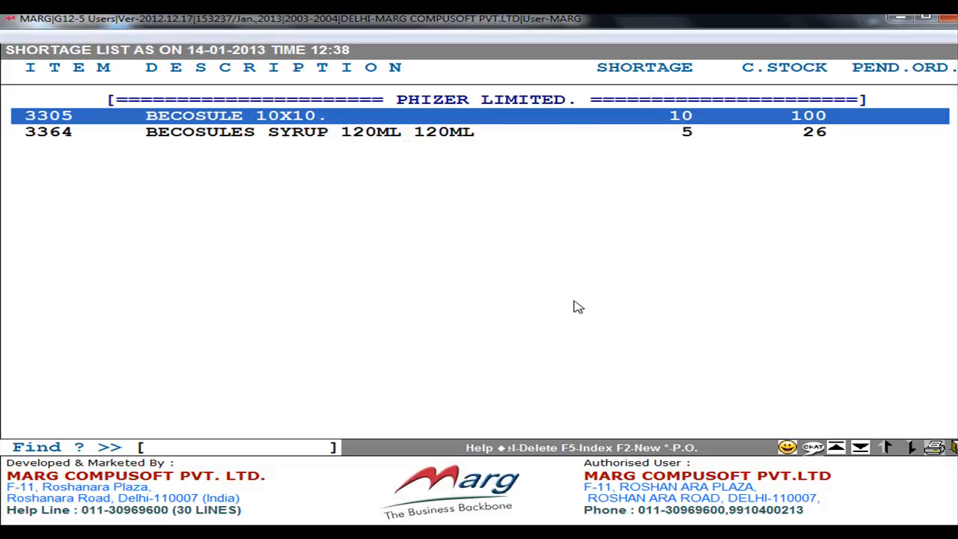